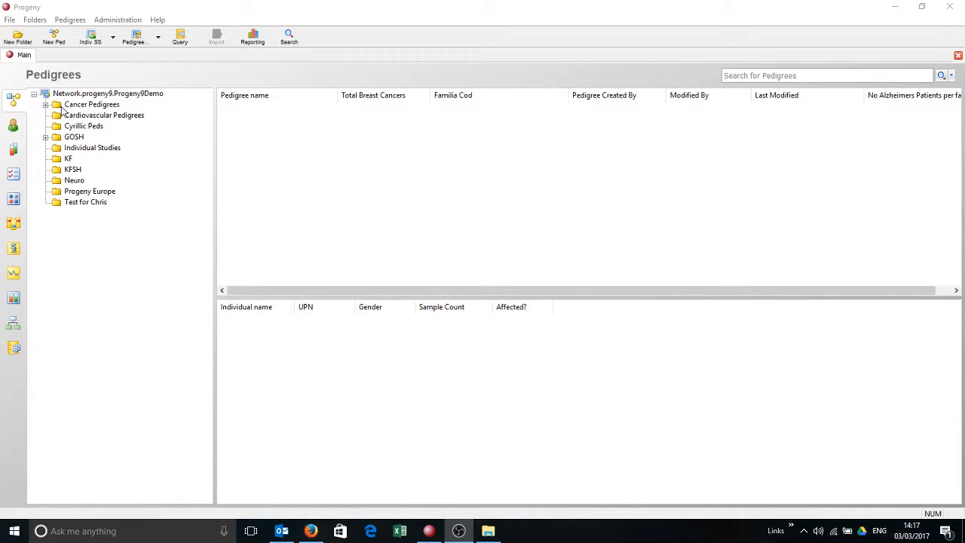
Create a folder named Progeny Europe 2 under the database root, also enabling the SmartDraw Dimensions and Pedigree Properties template options.
{"action": "left_click", "coordinate": [73, 94]}
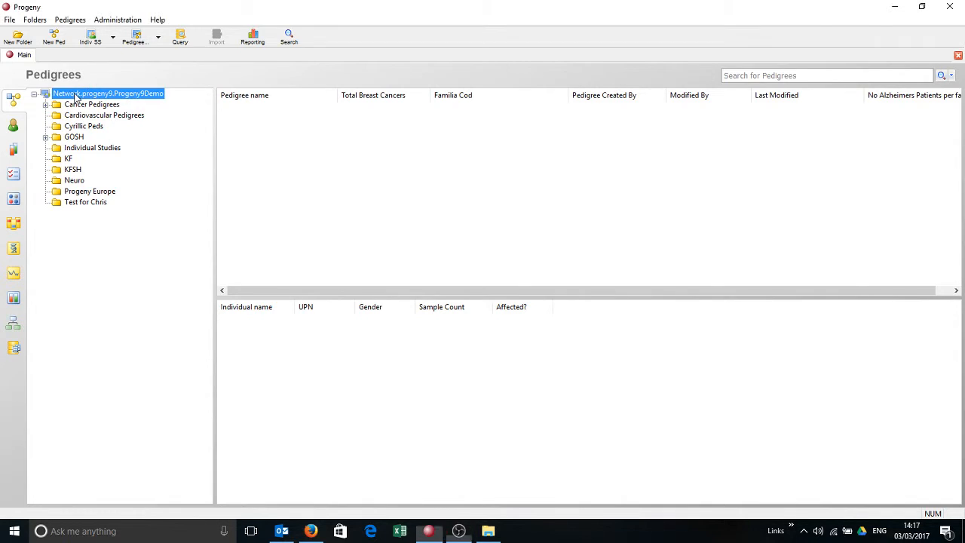
{"action": "left_click", "coordinate": [18, 38]}
{"action": "type", "text": "P"}
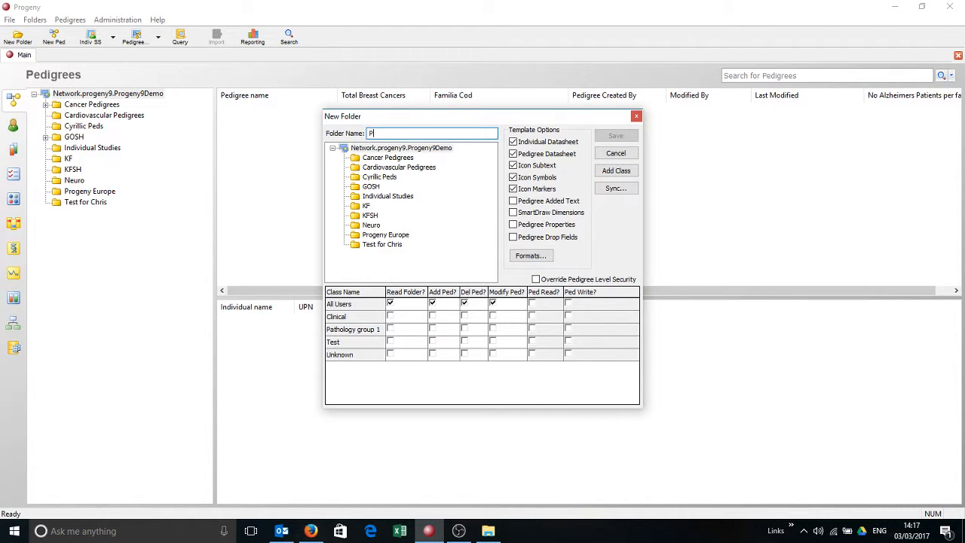
{"action": "type", "text": "rogeny E"}
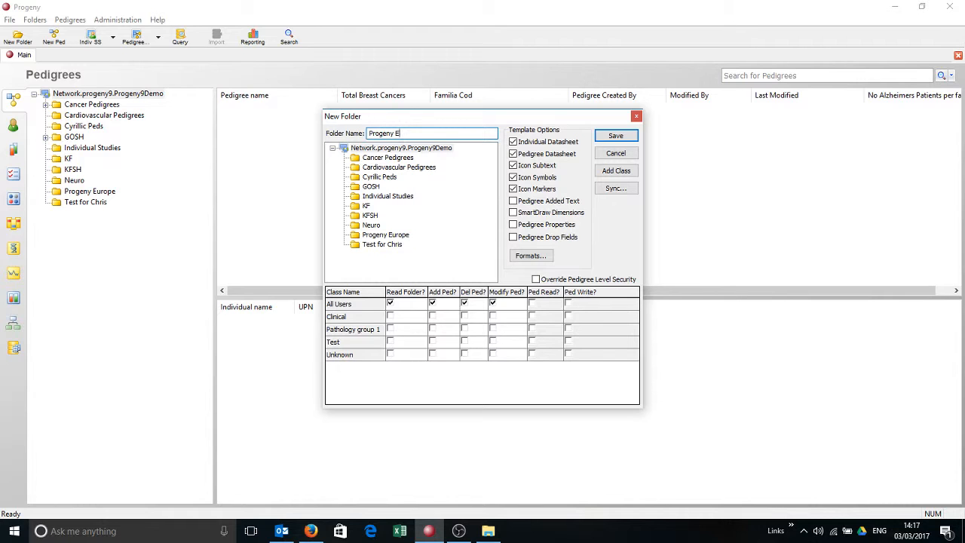
{"action": "type", "text": "urope 2"}
{"action": "left_click", "coordinate": [525, 217]}
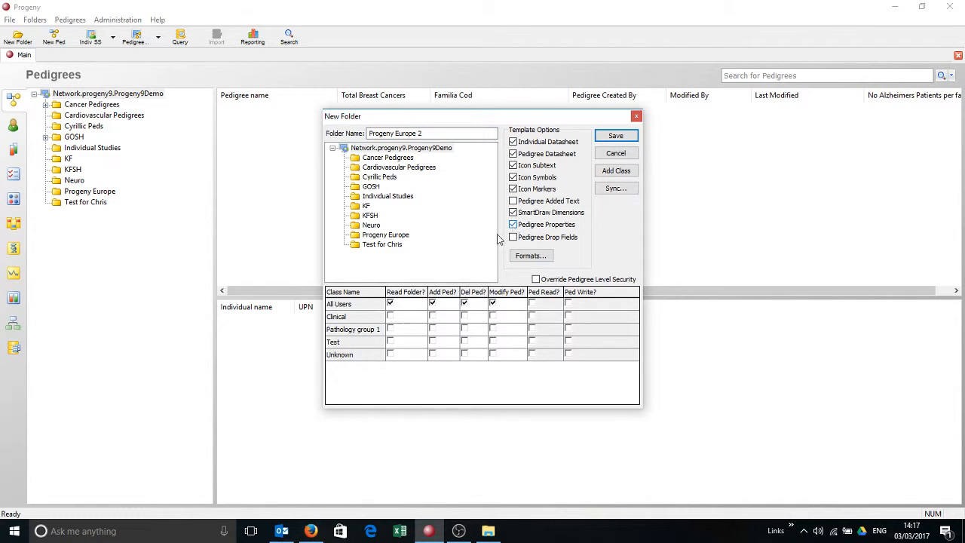
{"action": "left_click", "coordinate": [615, 135]}
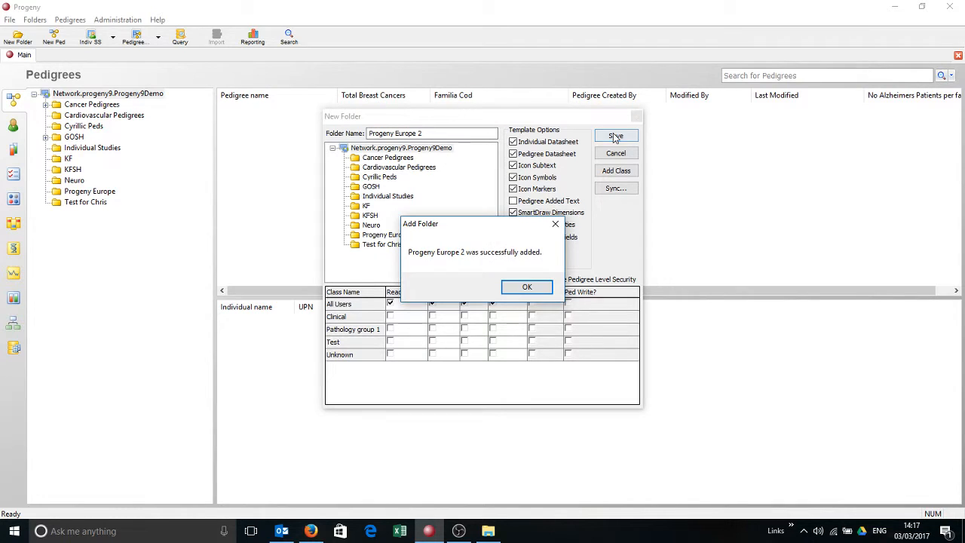
{"action": "left_click", "coordinate": [521, 289]}
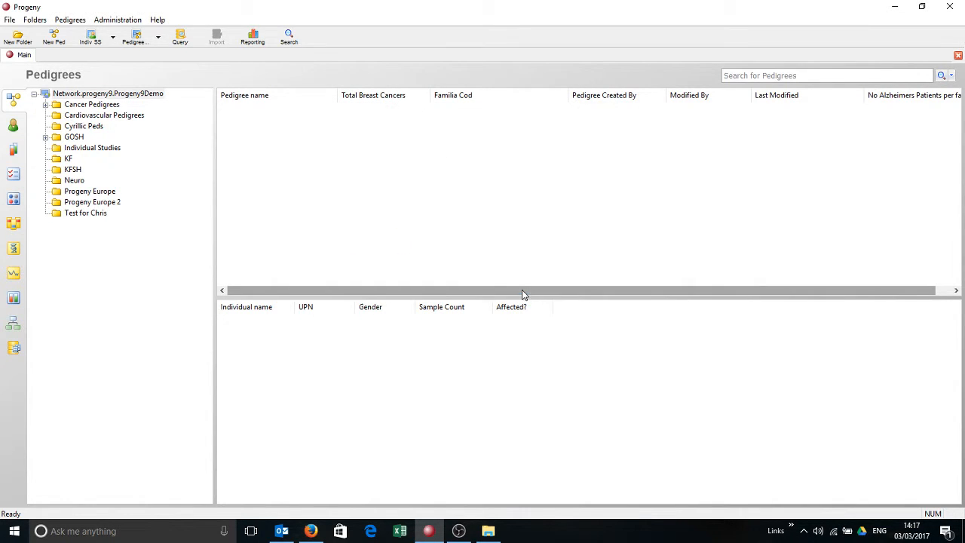
Create a pedigree named PE in the Progeny Europe 2 folder and have it open on saving.
{"action": "left_click", "coordinate": [96, 203]}
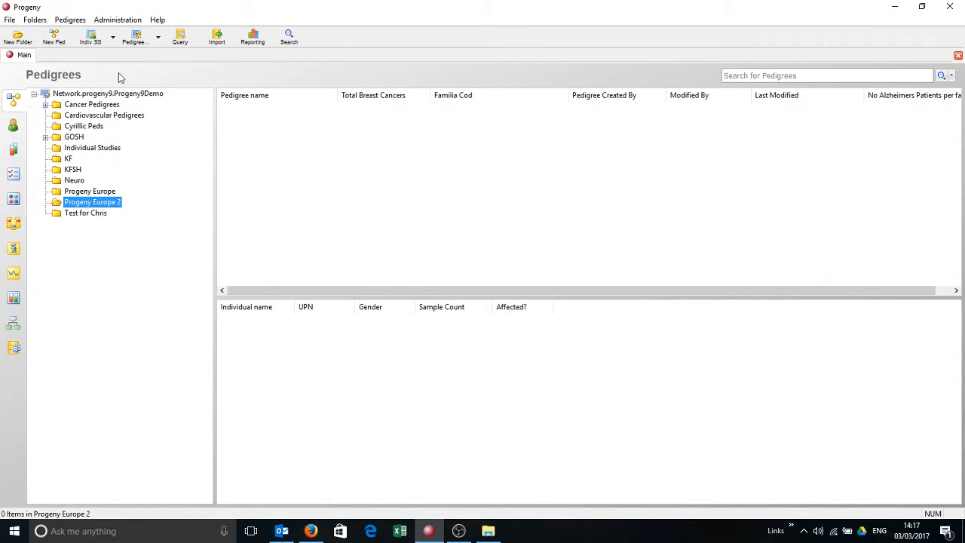
{"action": "left_click", "coordinate": [53, 37]}
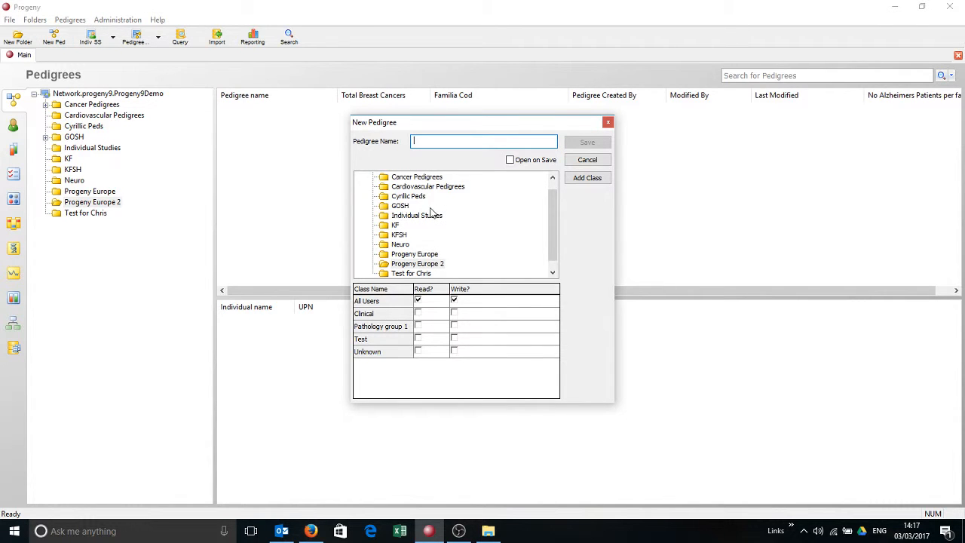
{"action": "type", "text": "PE"}
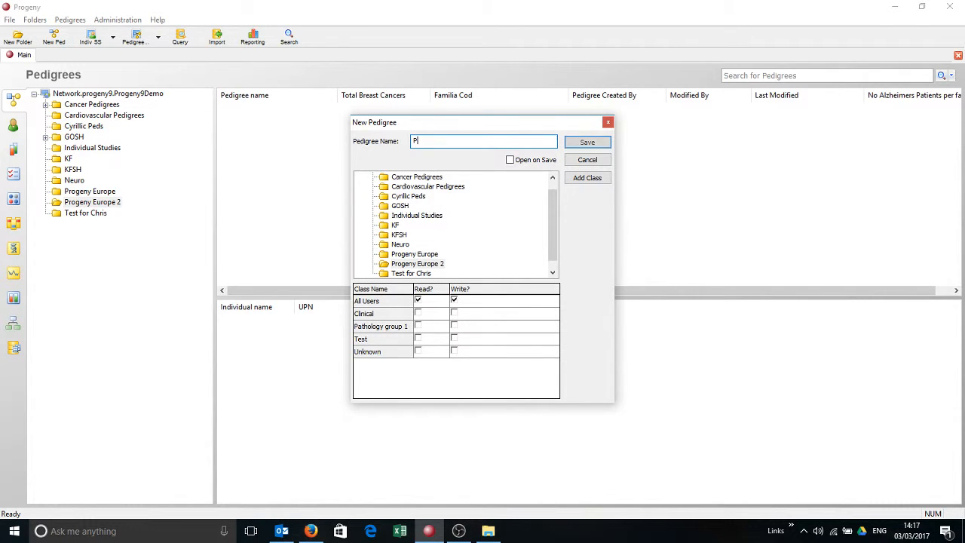
{"action": "left_click", "coordinate": [510, 159]}
{"action": "left_click", "coordinate": [602, 143]}
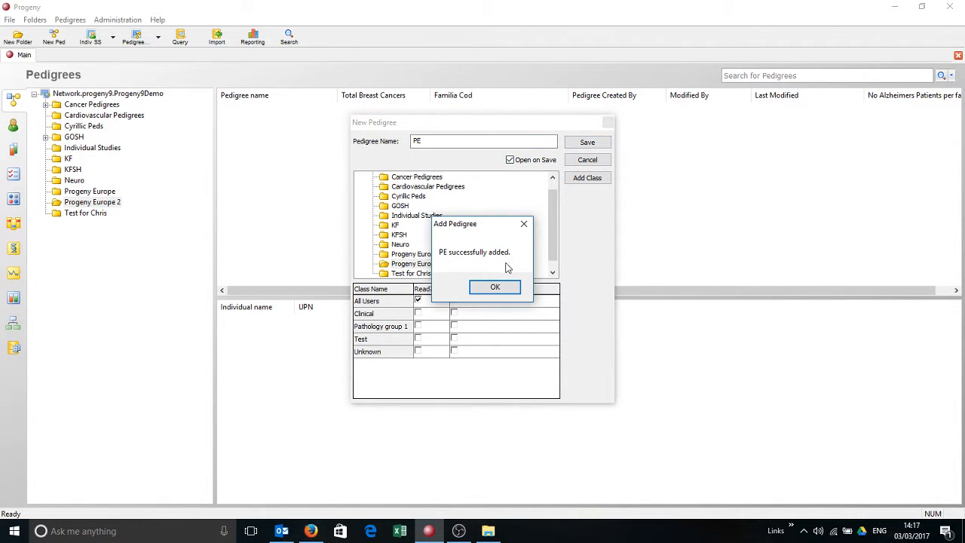
{"action": "left_click", "coordinate": [494, 285]}
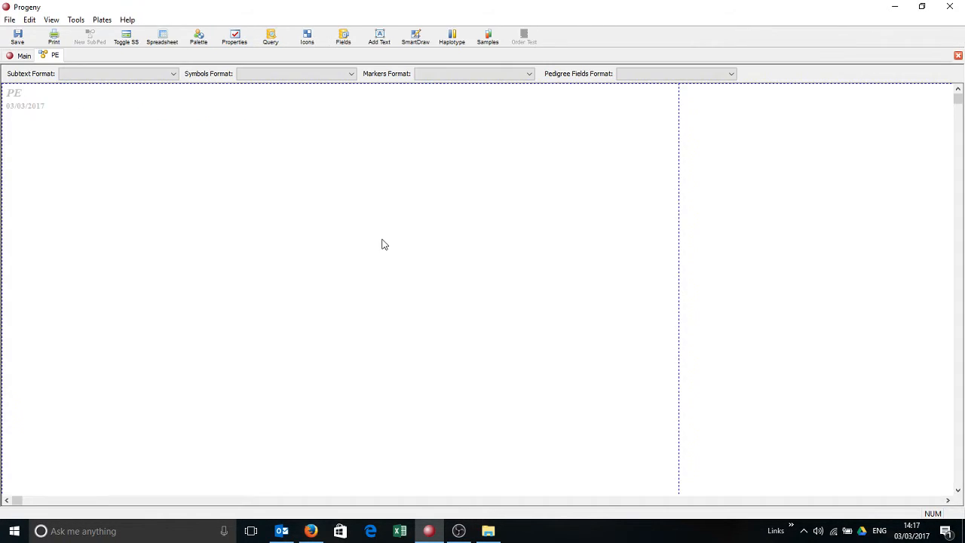
Draw a small family with a male individual, his female spouse and two sons, and save the pedigree.
{"action": "right_click", "coordinate": [128, 157]}
{"action": "mouse_move", "coordinate": [194, 166]}
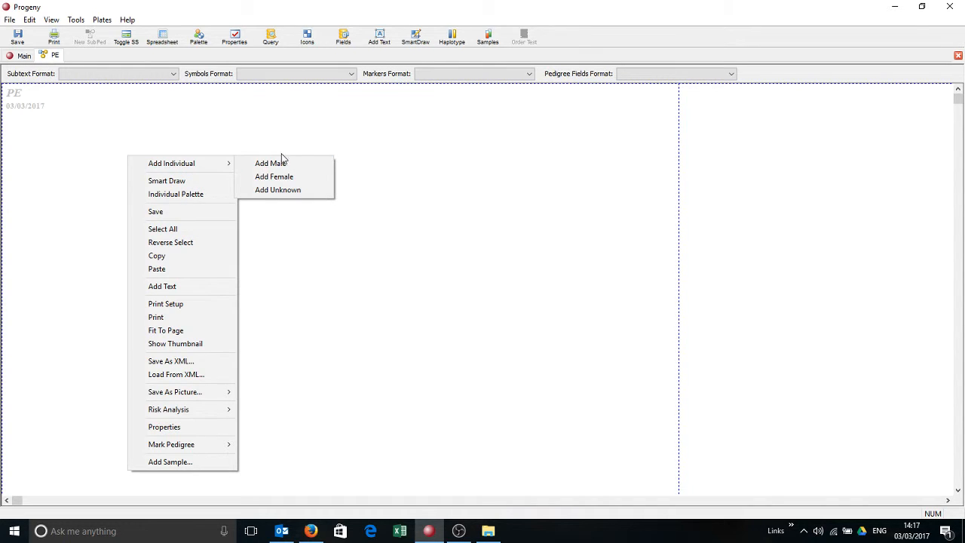
{"action": "left_click", "coordinate": [282, 161]}
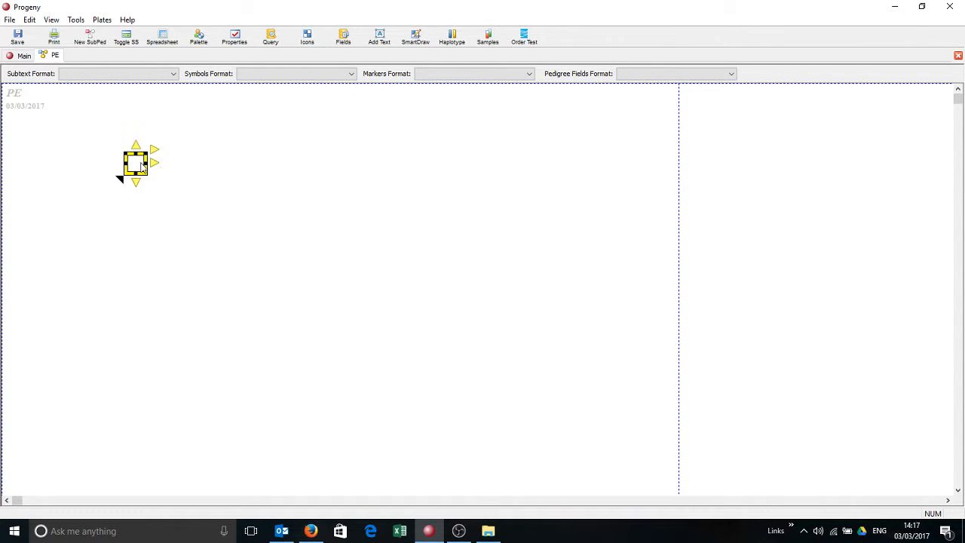
{"action": "left_click", "coordinate": [154, 166]}
{"action": "left_click", "coordinate": [138, 183]}
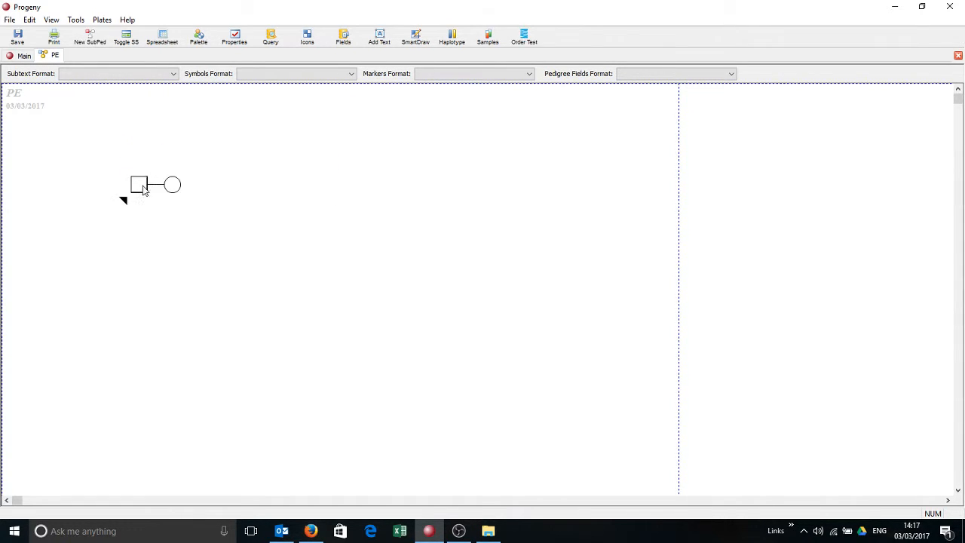
{"action": "left_click", "coordinate": [141, 205]}
{"action": "left_click", "coordinate": [22, 44]}
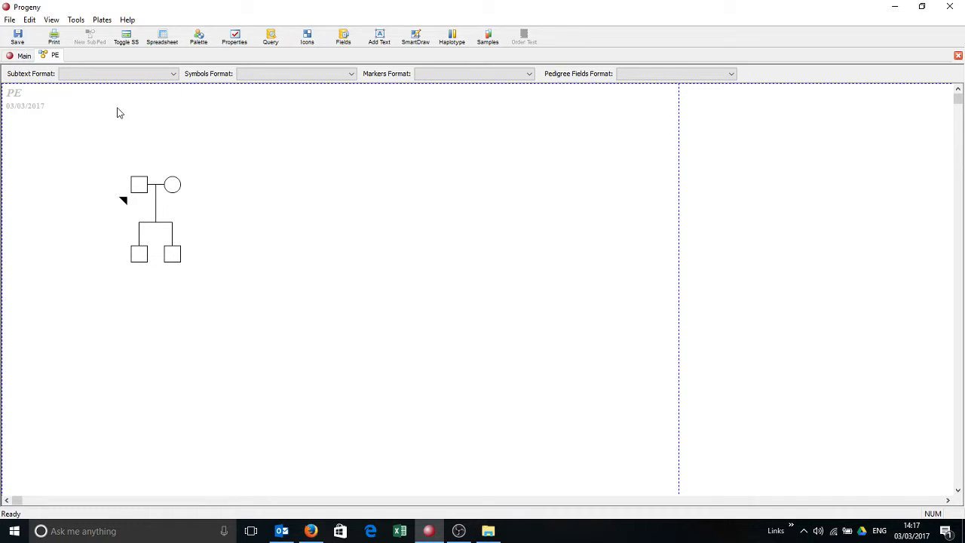
Load the Cancer Pedigrees format in the father's individual datasheet, check the default-format option, and close the datasheet.
{"action": "left_click", "coordinate": [174, 75]}
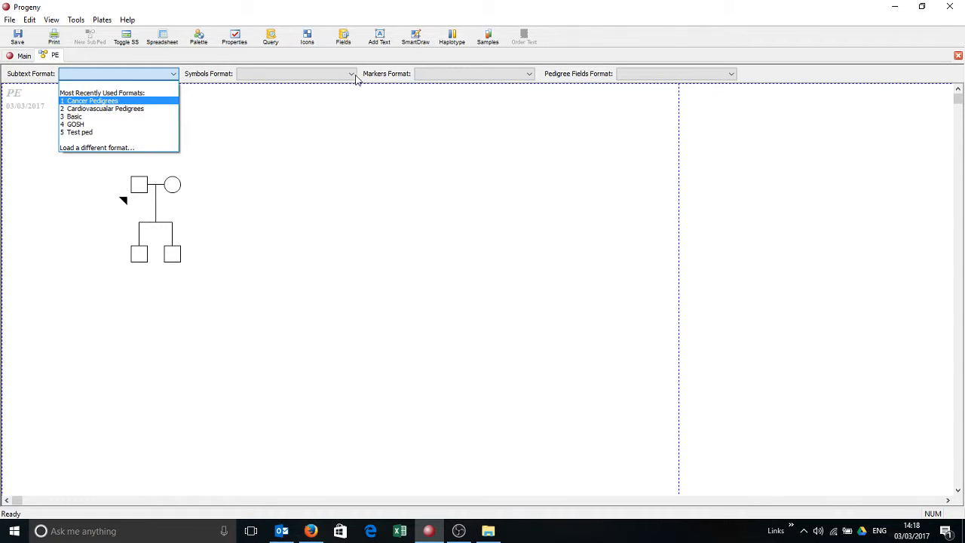
{"action": "left_click", "coordinate": [143, 189]}
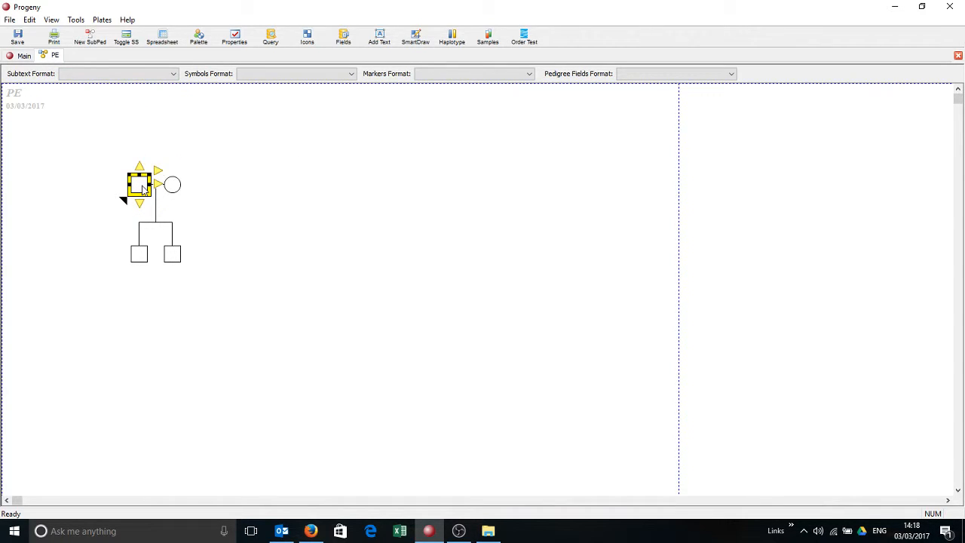
{"action": "double_click", "coordinate": [142, 186]}
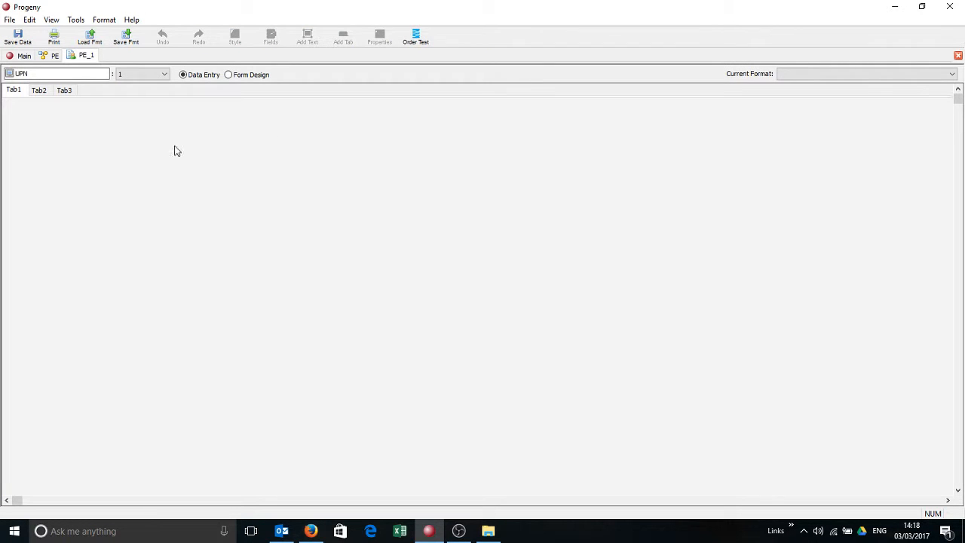
{"action": "left_click", "coordinate": [924, 75]}
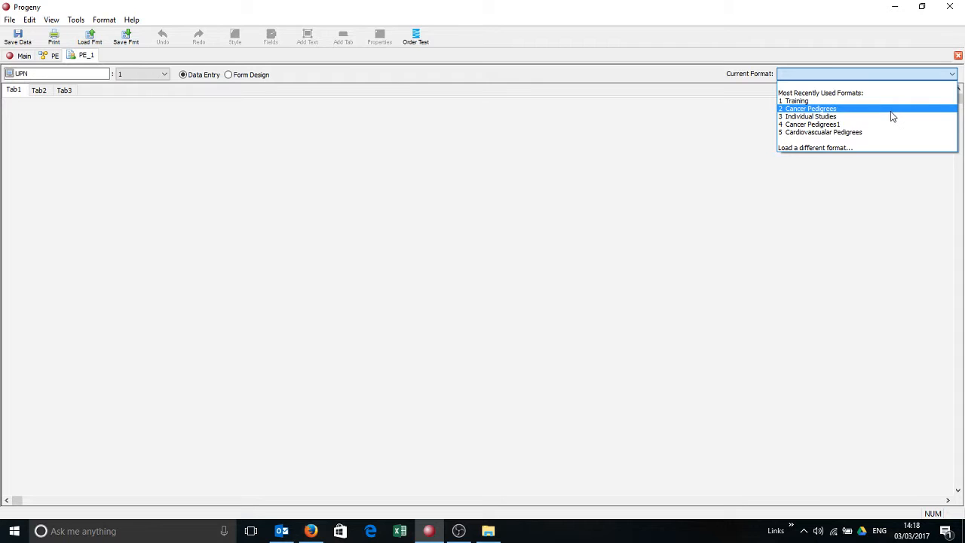
{"action": "left_click", "coordinate": [891, 109]}
{"action": "left_click", "coordinate": [951, 74]}
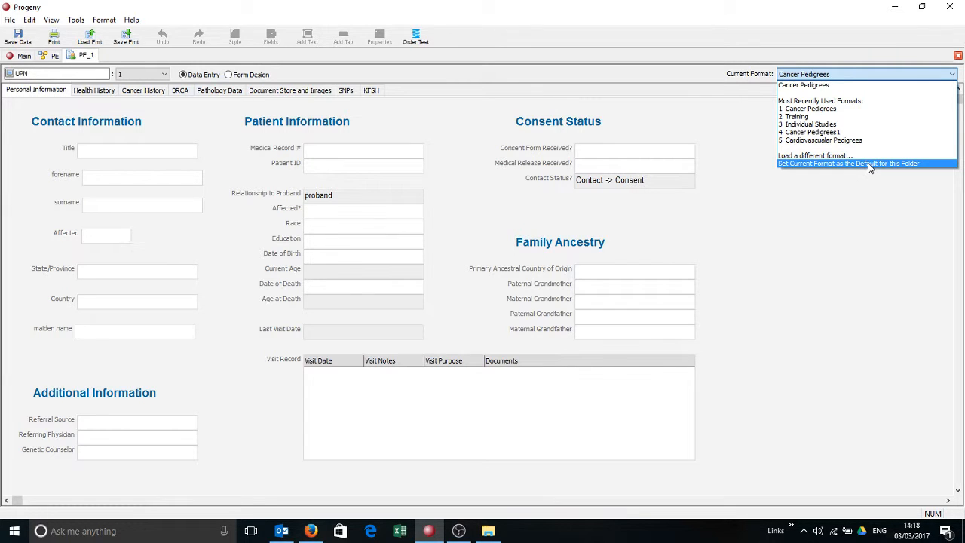
{"action": "left_click", "coordinate": [957, 57]}
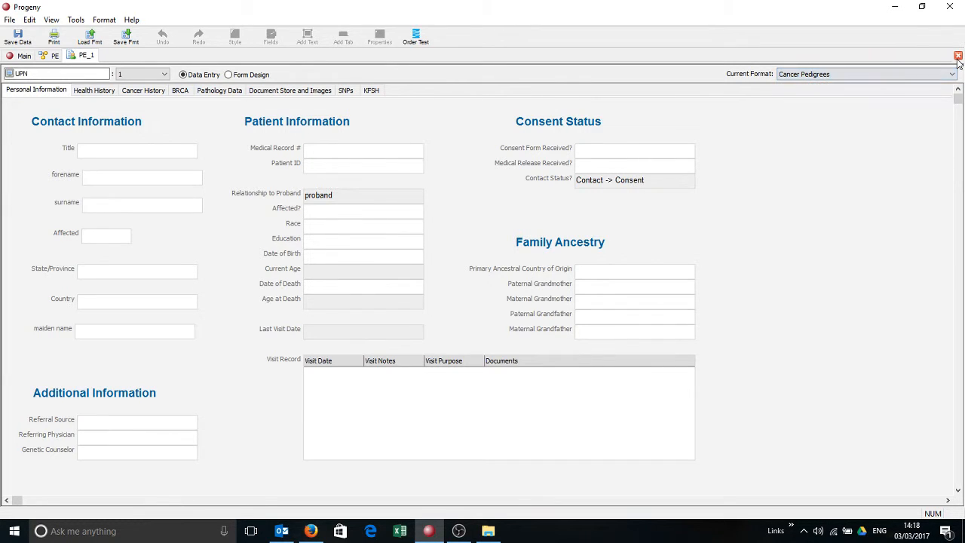
{"action": "left_click", "coordinate": [958, 58]}
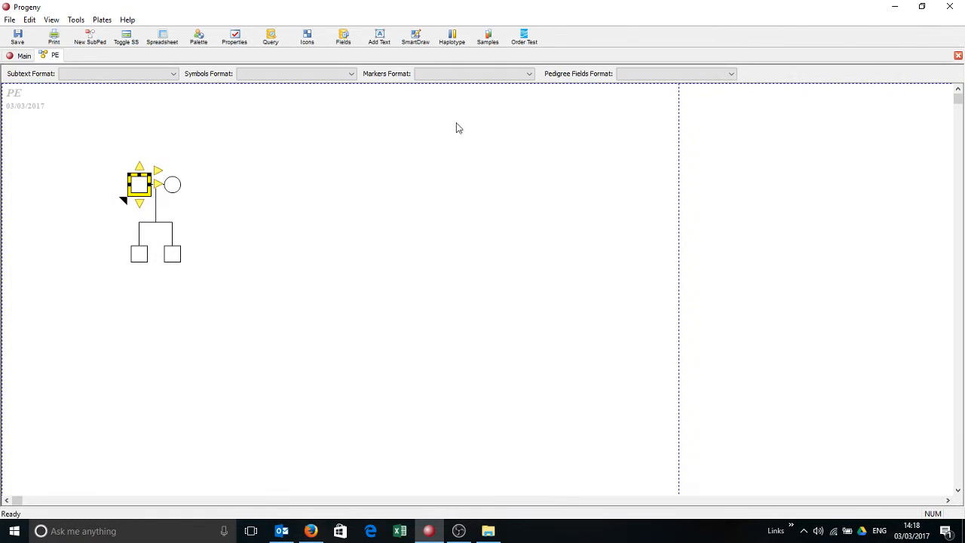
Check which format the mother's datasheet uses, and close both the datasheet and the pedigree.
{"action": "left_click", "coordinate": [173, 187]}
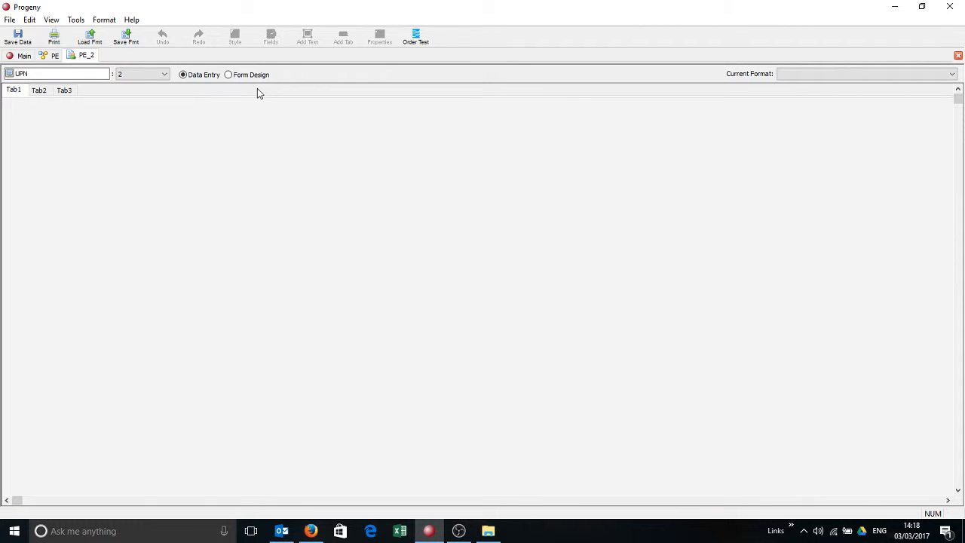
{"action": "left_click", "coordinate": [958, 57]}
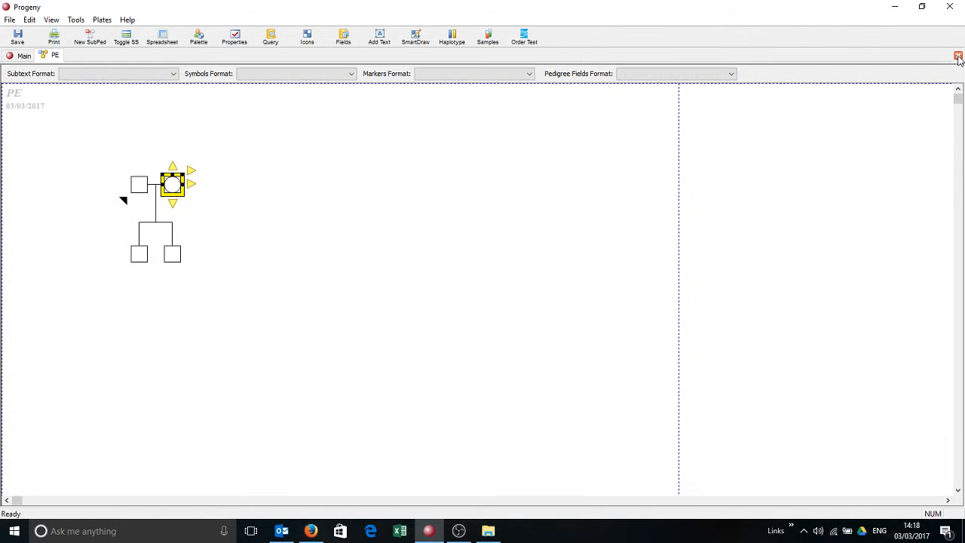
{"action": "left_click", "coordinate": [958, 58]}
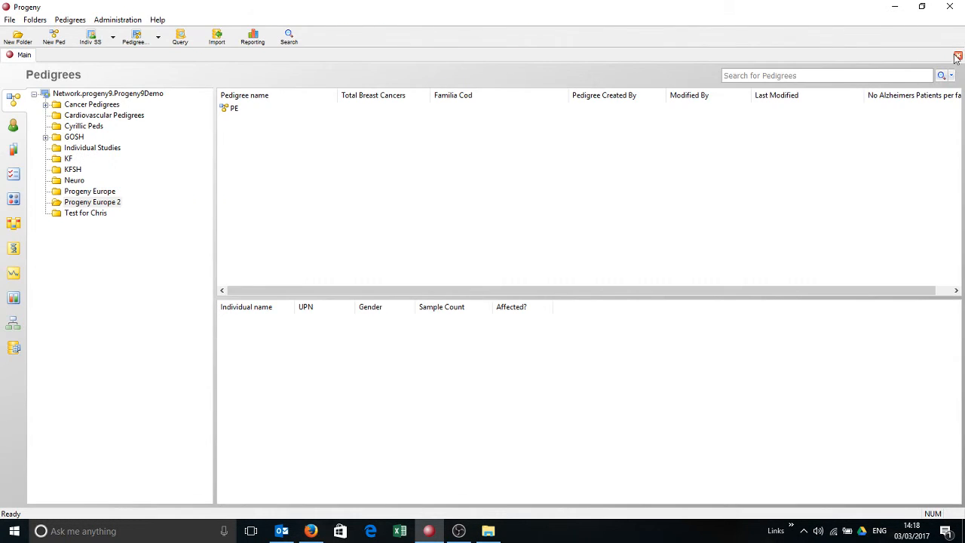
Start copying features to the Progeny Europe 2 folder, choosing the pedigree named Pedigree from Cancer Pedigrees as the source.
{"action": "right_click", "coordinate": [59, 206]}
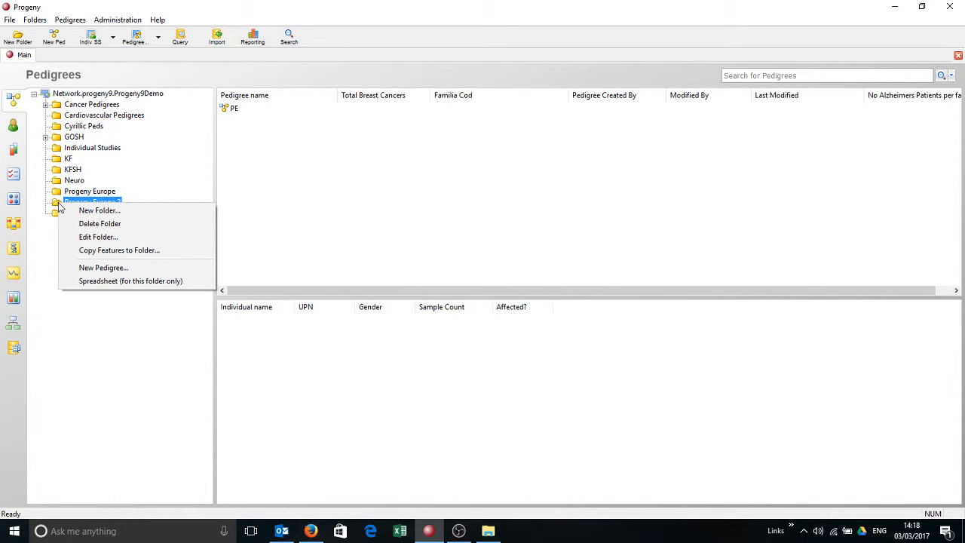
{"action": "left_click", "coordinate": [103, 251]}
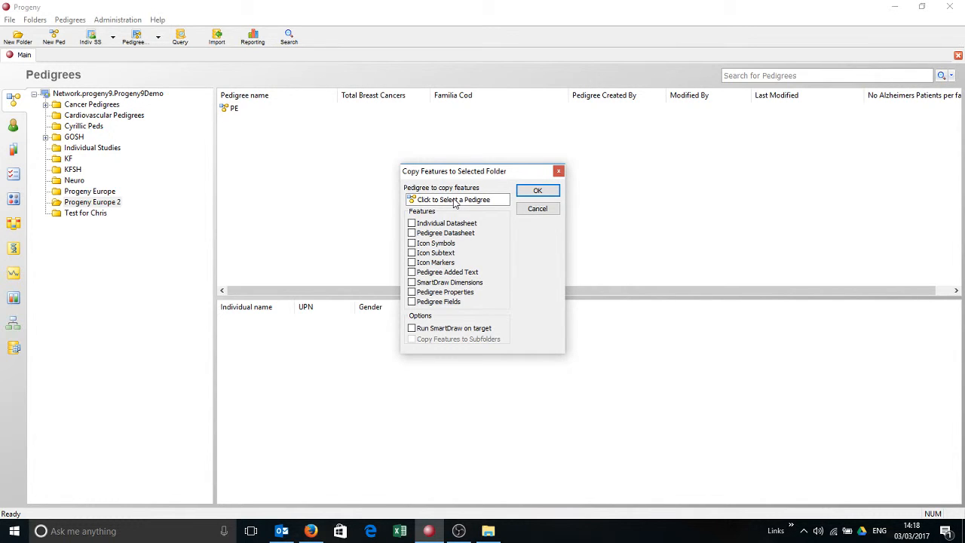
{"action": "left_click", "coordinate": [455, 200]}
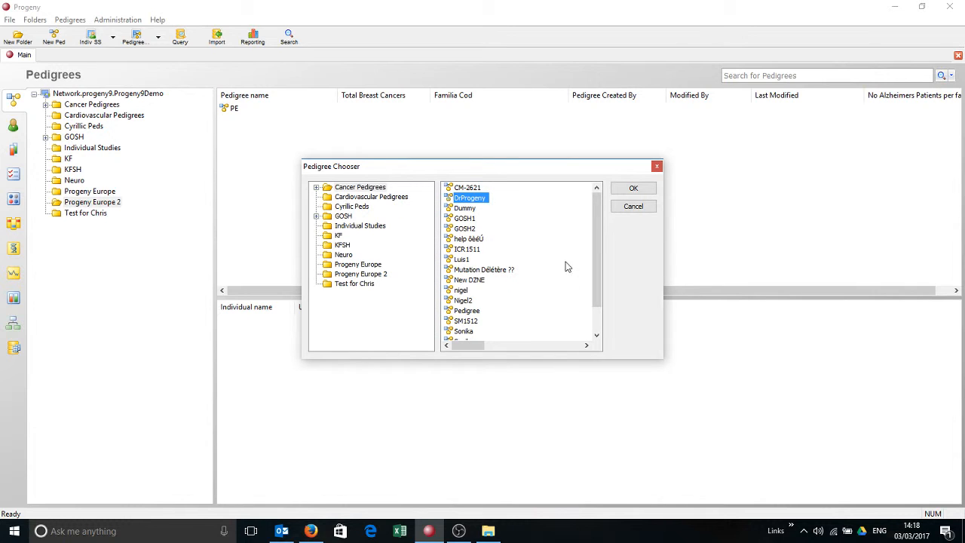
{"action": "left_click_drag", "start_coordinate": [597, 224], "coordinate": [597, 250]}
{"action": "left_click", "coordinate": [467, 280]}
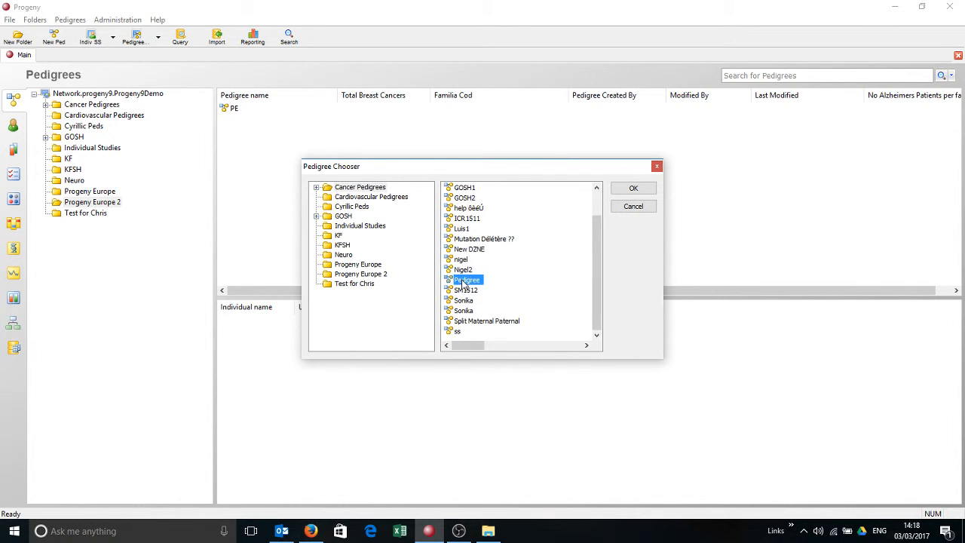
{"action": "left_click", "coordinate": [633, 189]}
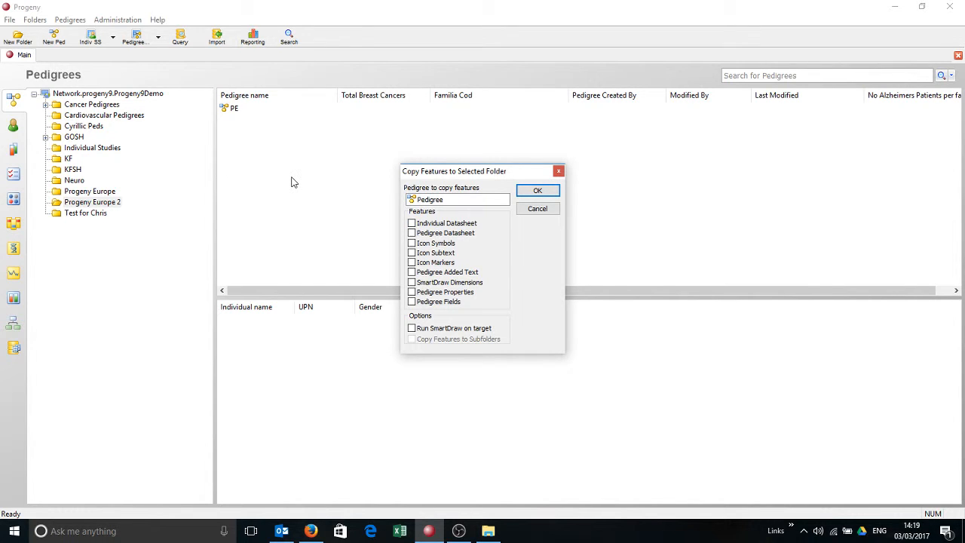
Copy the individual and pedigree datasheets, icon symbols, icon subtext, SmartDraw dimensions and pedigree properties to the folder, running SmartDraw on its pedigrees.
{"action": "left_click", "coordinate": [412, 223]}
{"action": "left_click", "coordinate": [412, 233]}
{"action": "left_click", "coordinate": [411, 242]}
{"action": "left_click", "coordinate": [411, 252]}
{"action": "left_click", "coordinate": [412, 283]}
{"action": "left_click", "coordinate": [411, 292]}
{"action": "left_click", "coordinate": [537, 190]}
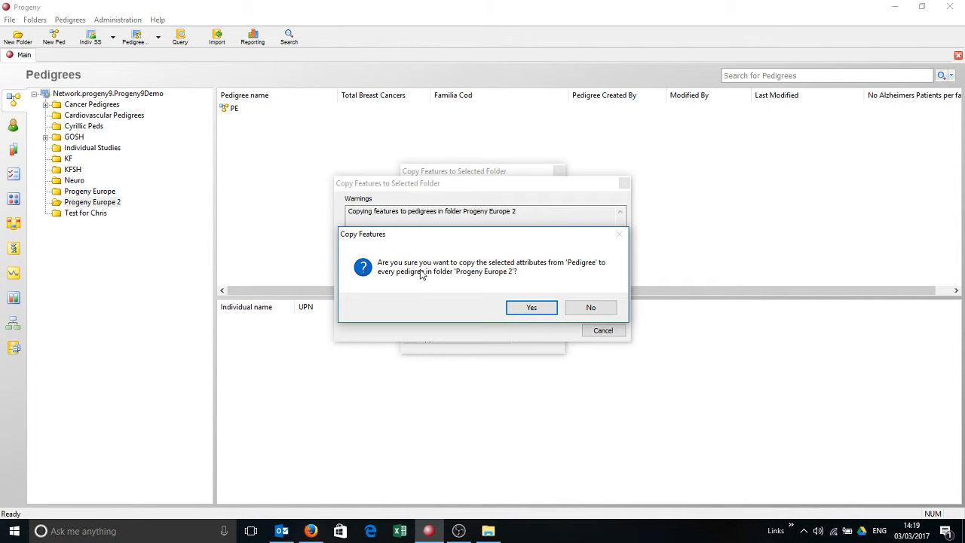
{"action": "left_click", "coordinate": [532, 307]}
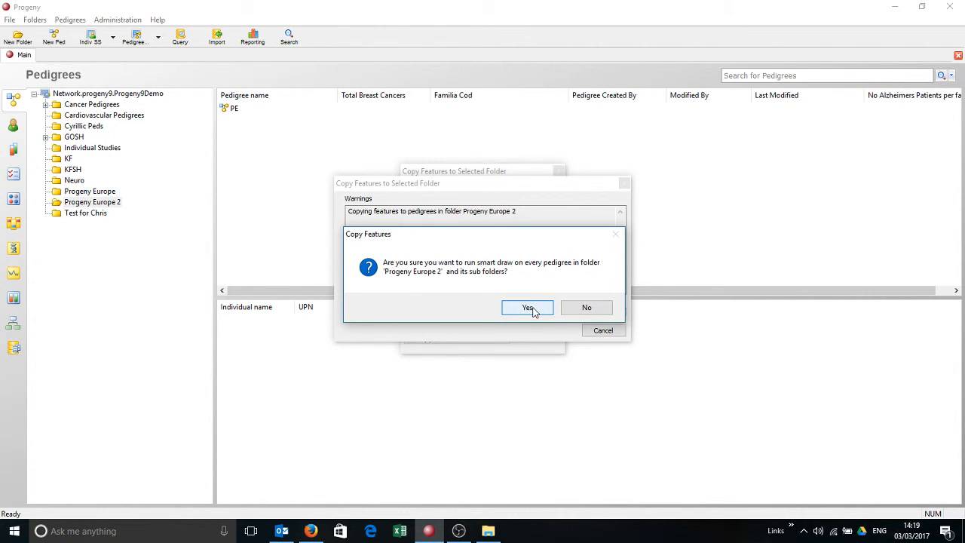
{"action": "left_click", "coordinate": [531, 309]}
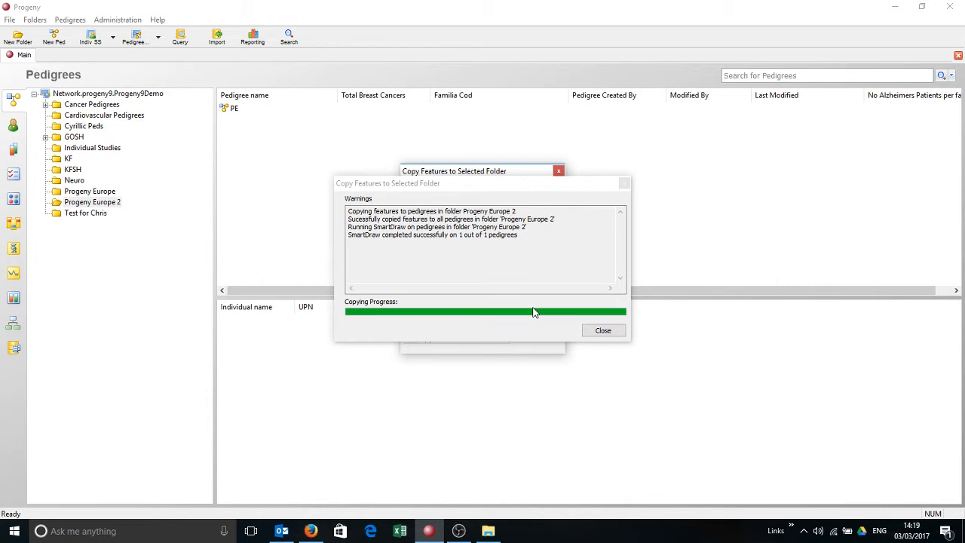
{"action": "left_click", "coordinate": [593, 329]}
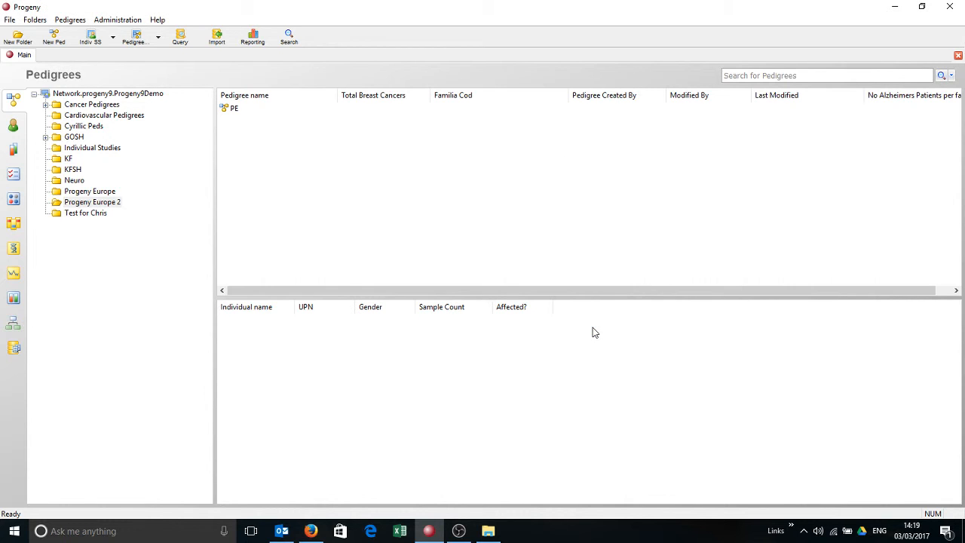
Open the PE pedigree and the mother's datasheet to check the copied formats.
{"action": "left_click", "coordinate": [235, 111]}
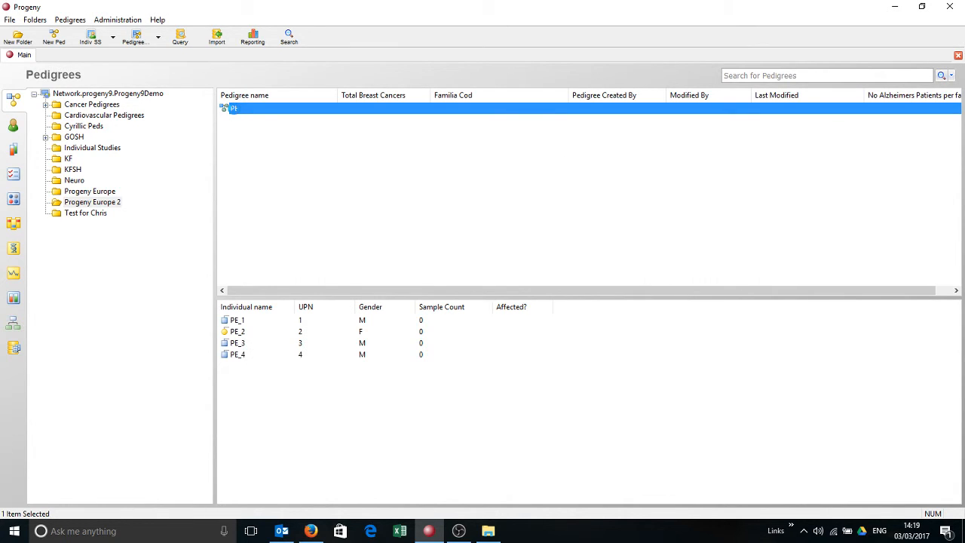
{"action": "double_click", "coordinate": [234, 110]}
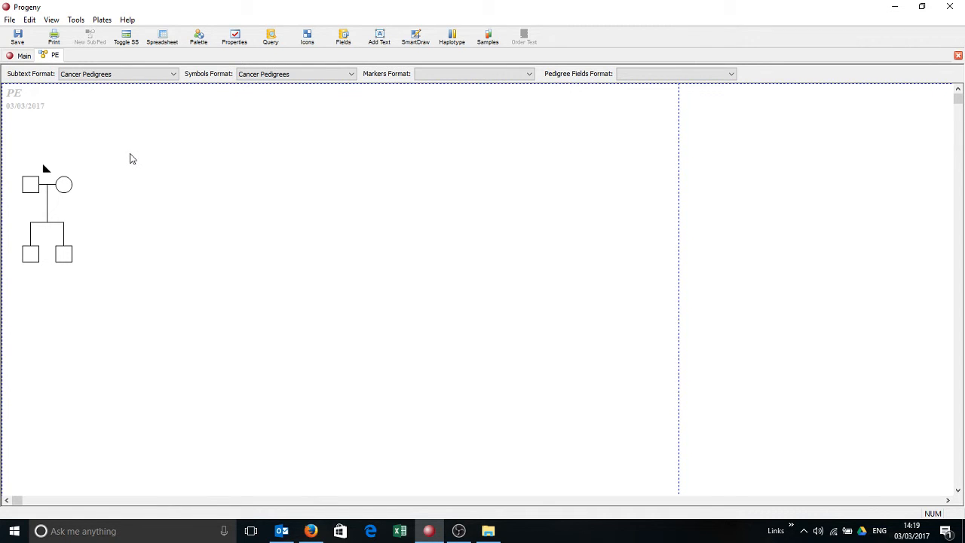
{"action": "left_click", "coordinate": [65, 187]}
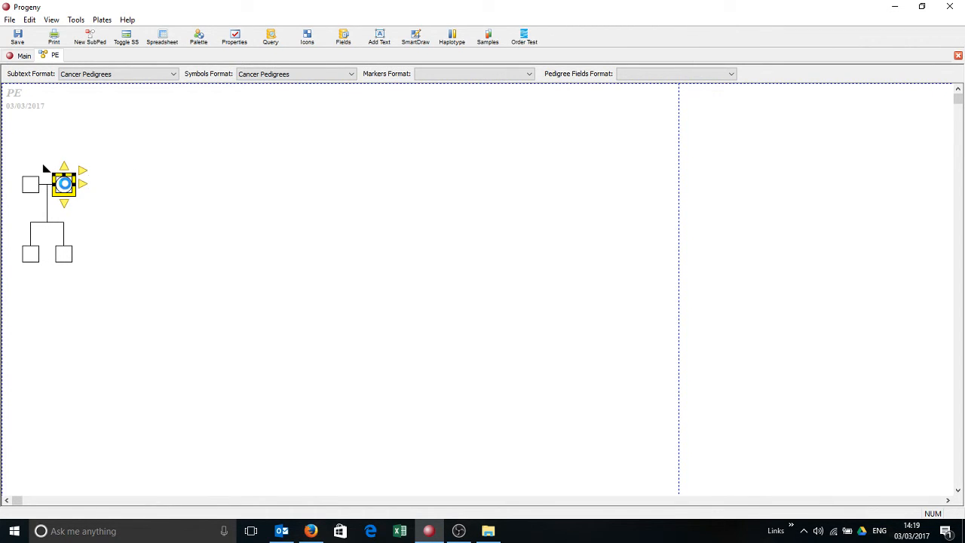